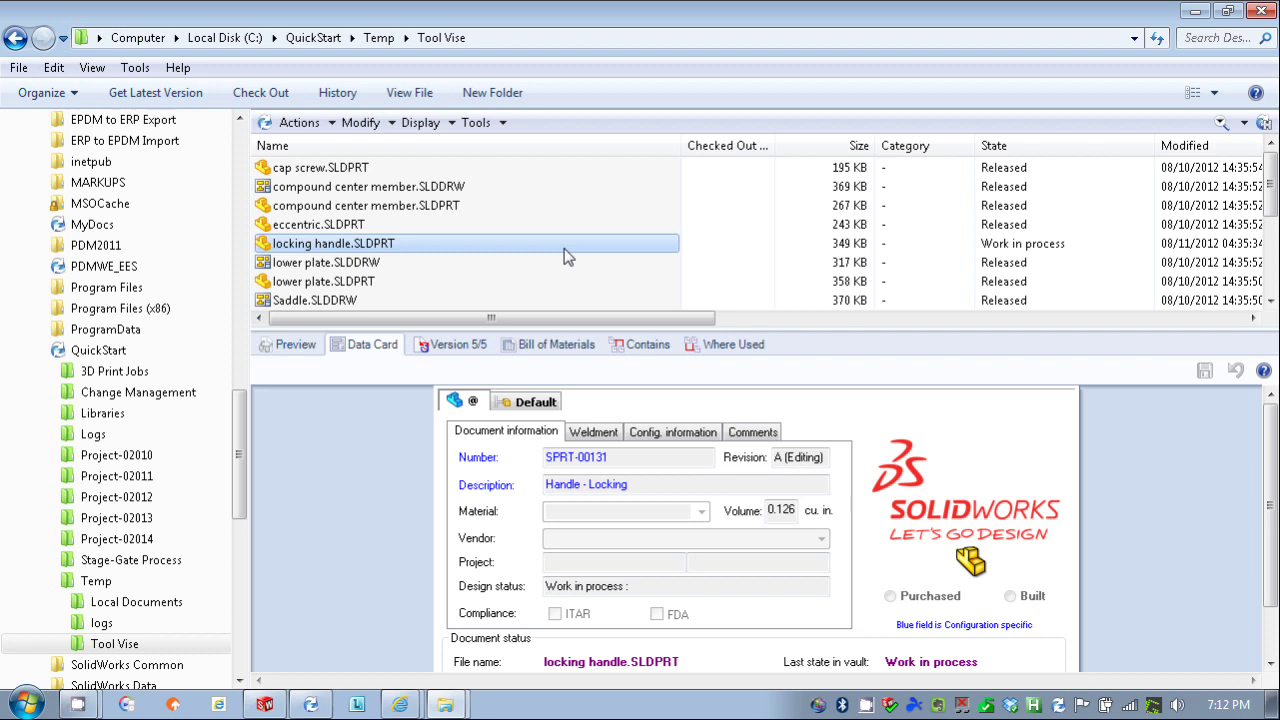
Step: Create an STL 3D print job from locking handle.SLDPRT in the Tool Vise folder using Print 3D Model
click(112, 374)
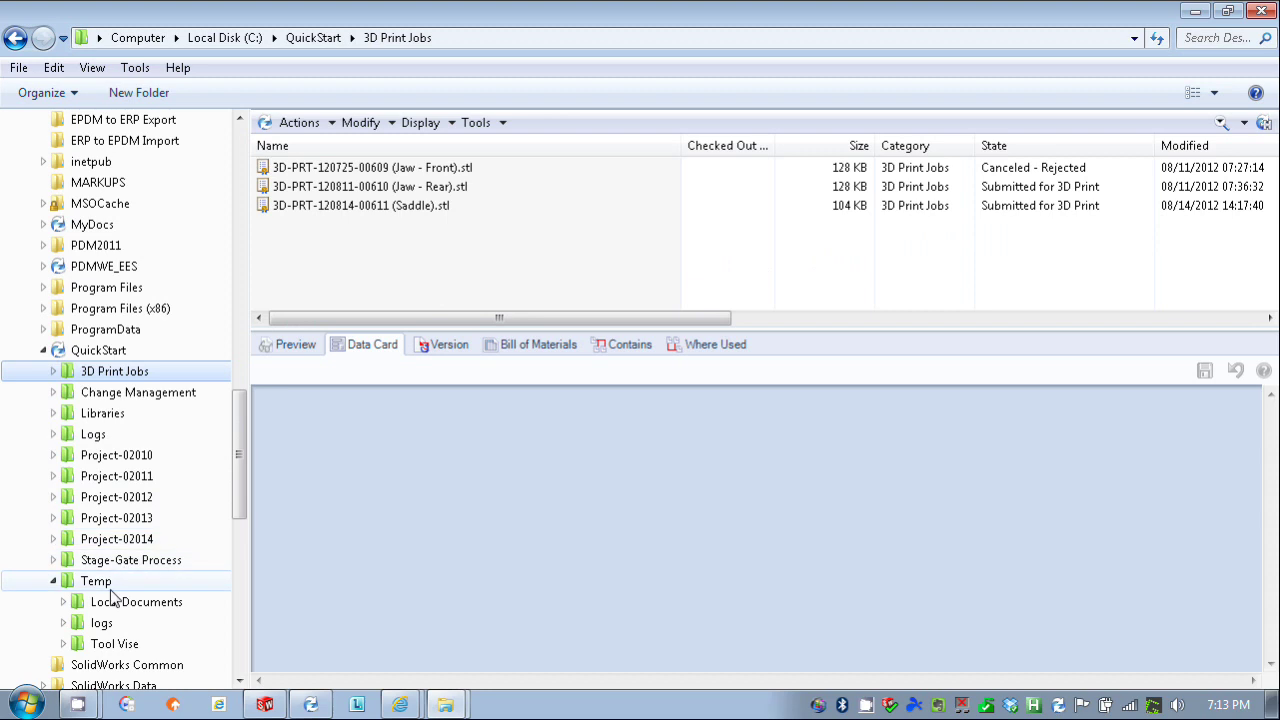
click(145, 646)
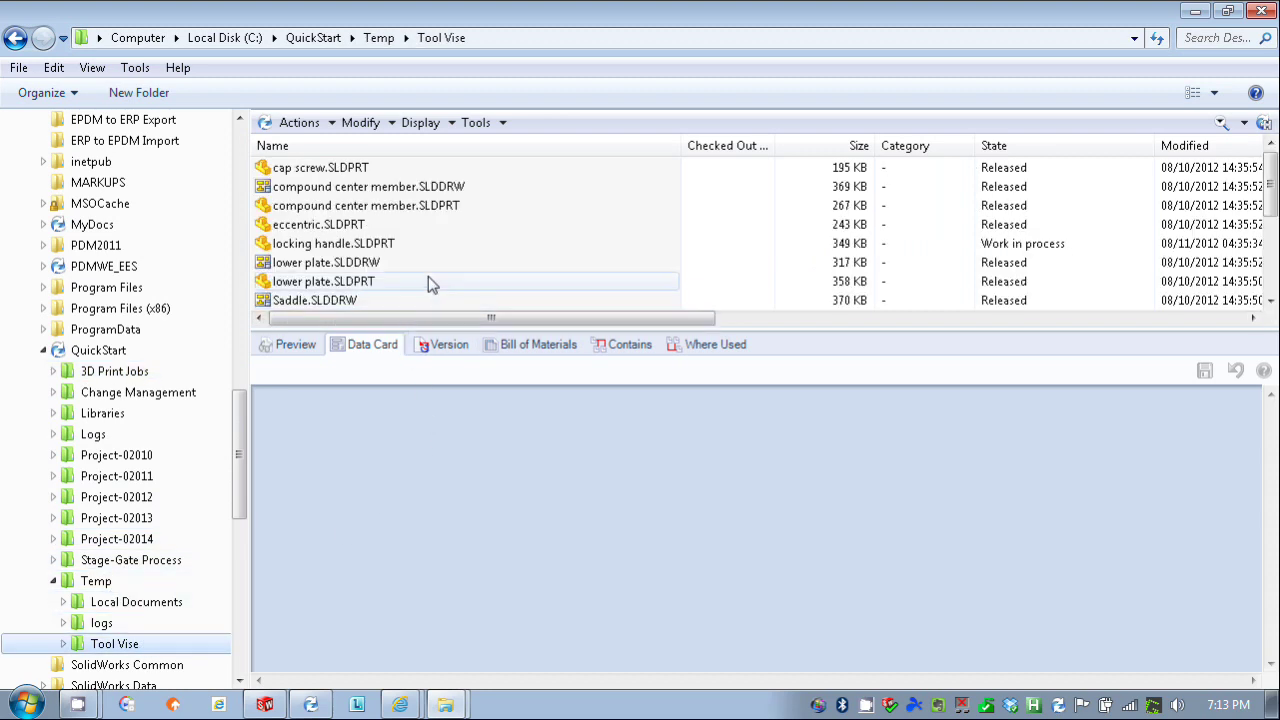
click(343, 243)
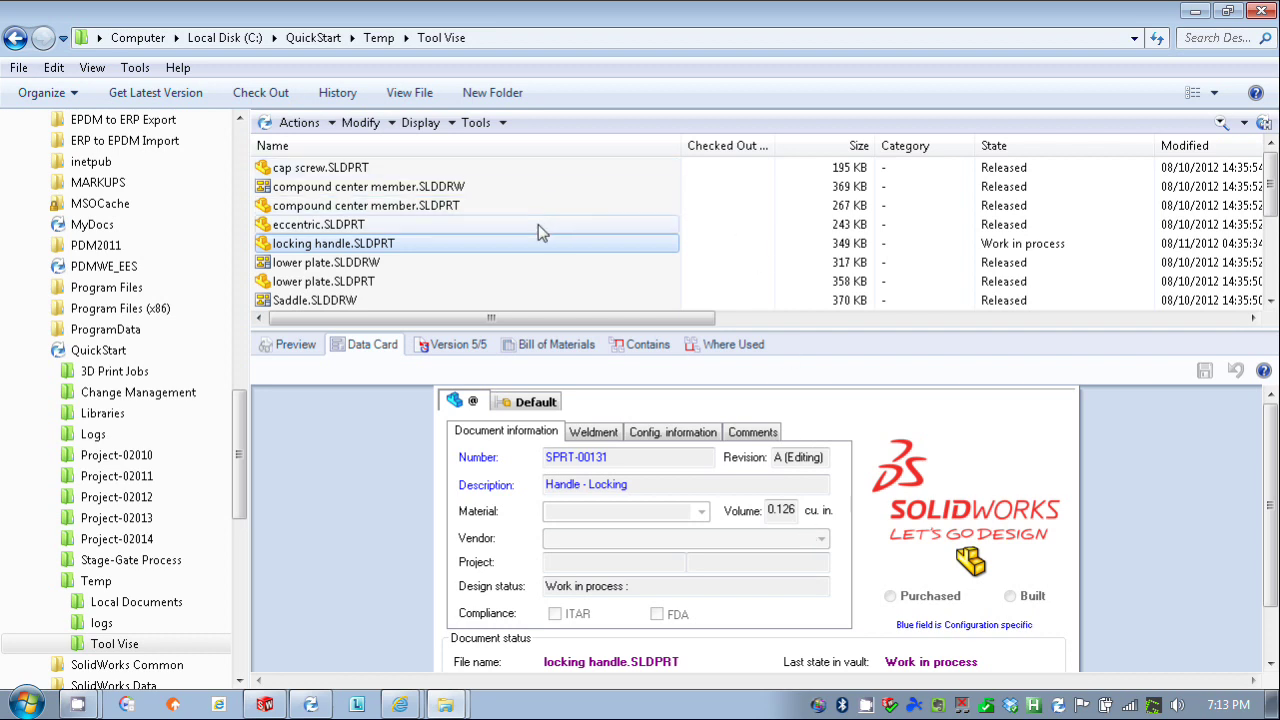
right_click(543, 251)
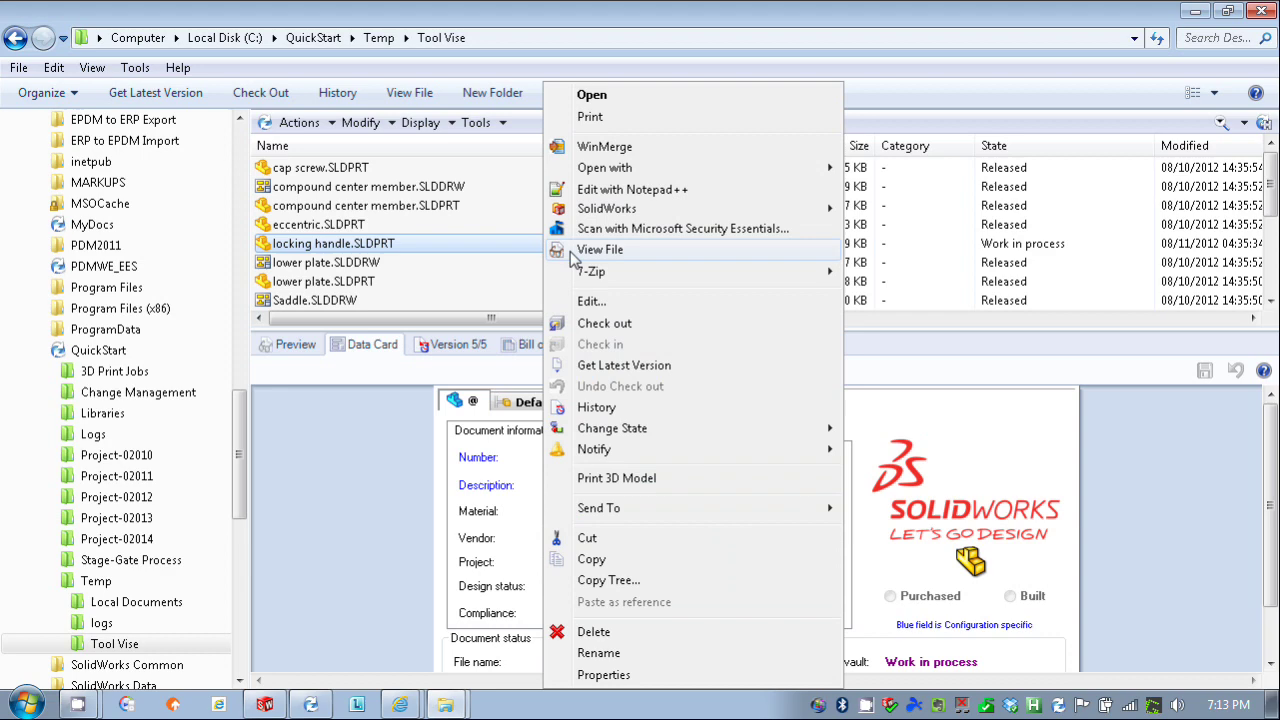
click(639, 480)
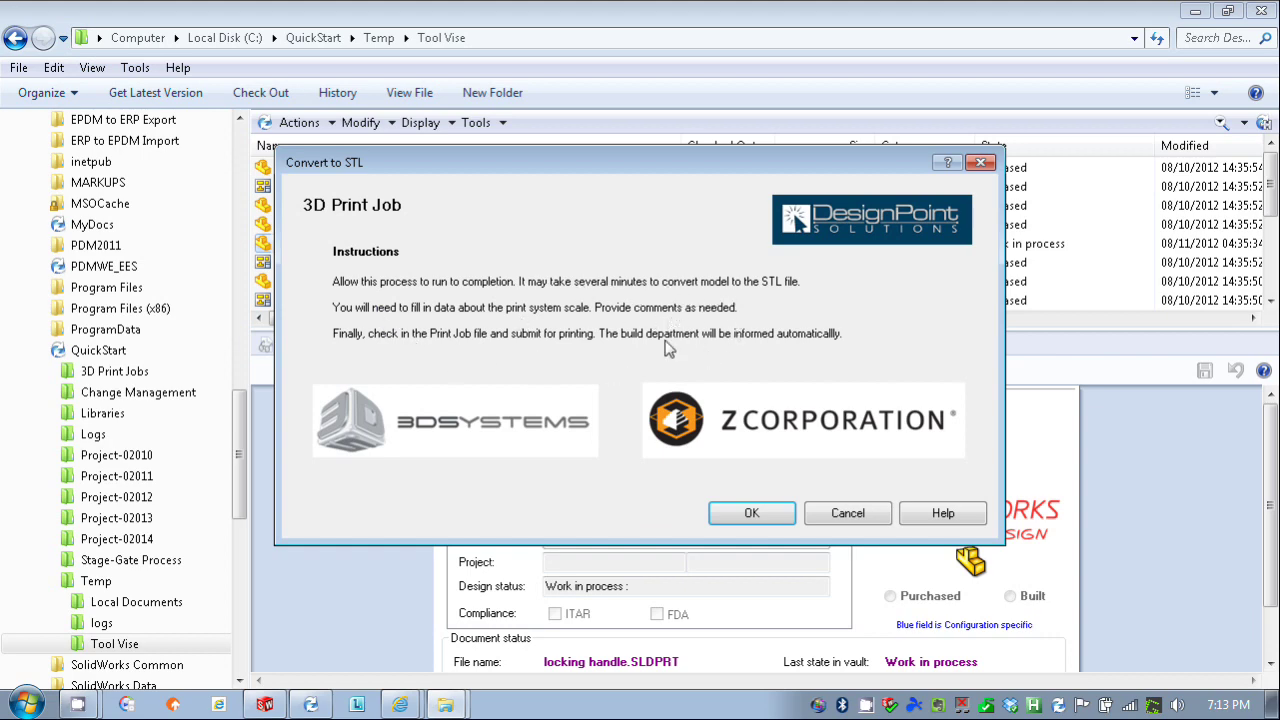
click(752, 513)
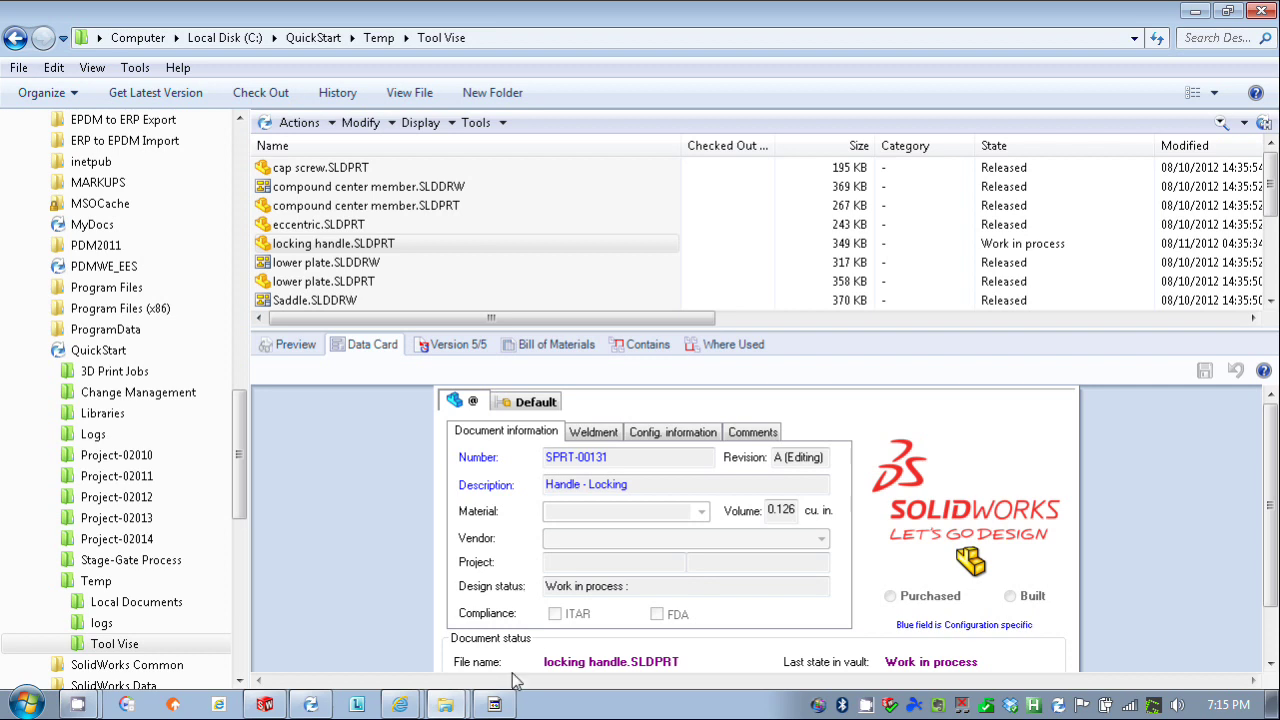
click(494, 704)
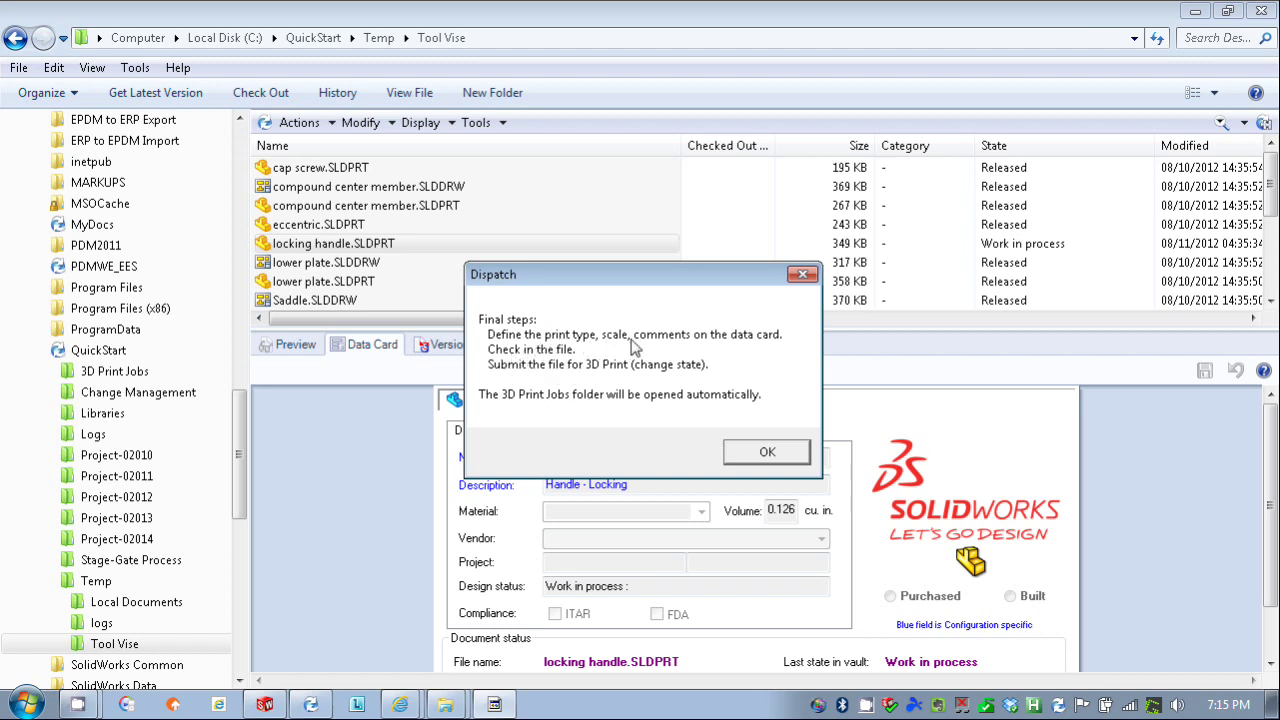
click(765, 455)
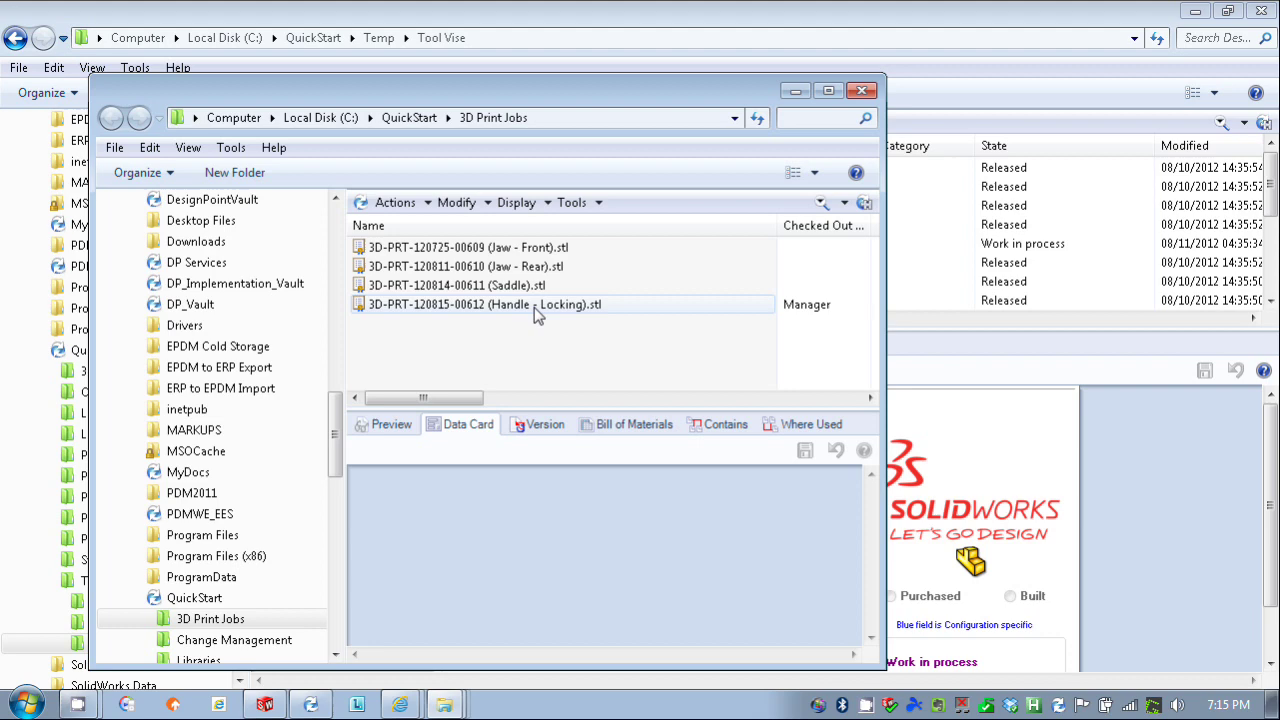
Step: Examine the designed part information and job status on the data card of the new Handle - Locking print job
click(829, 91)
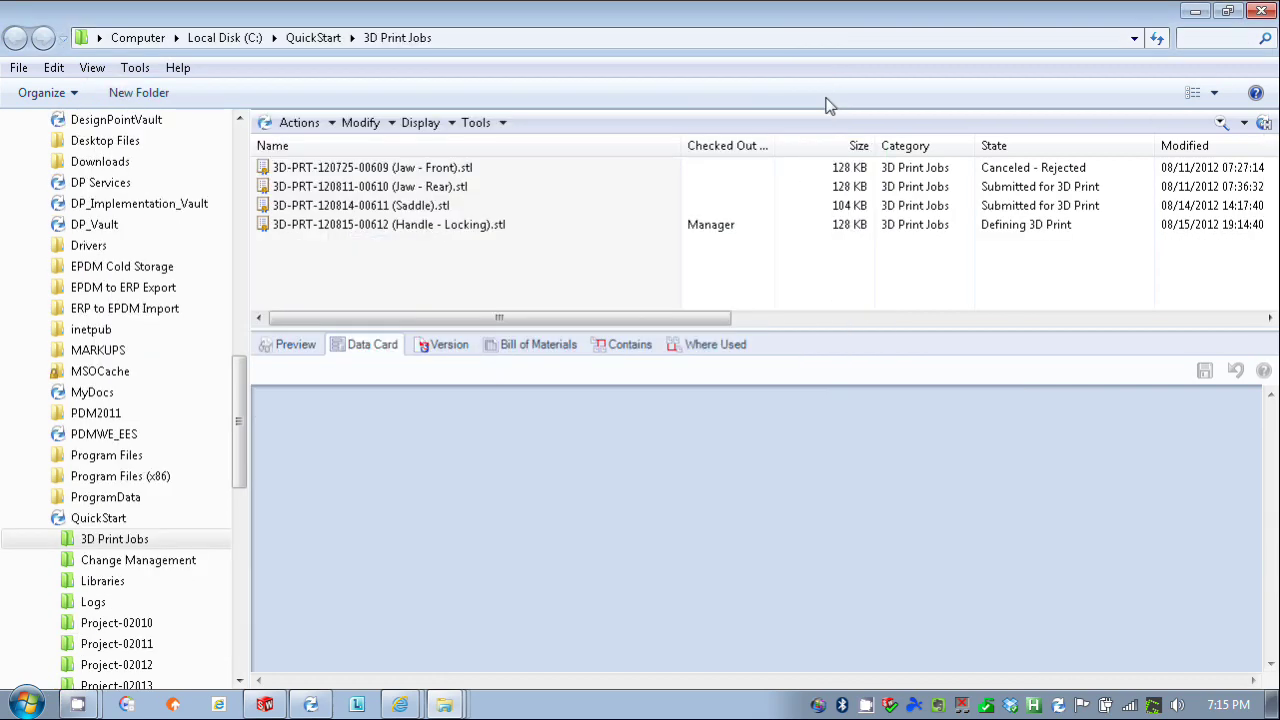
click(500, 226)
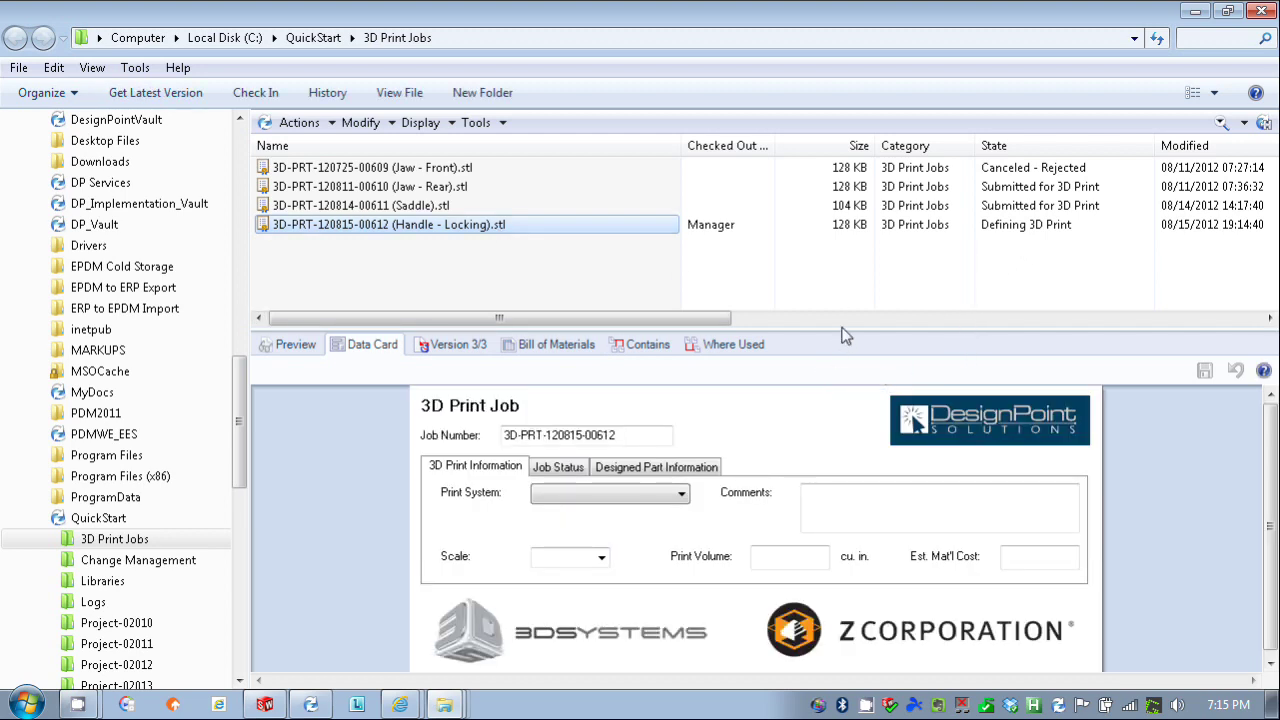
drag(843, 336, 830, 298)
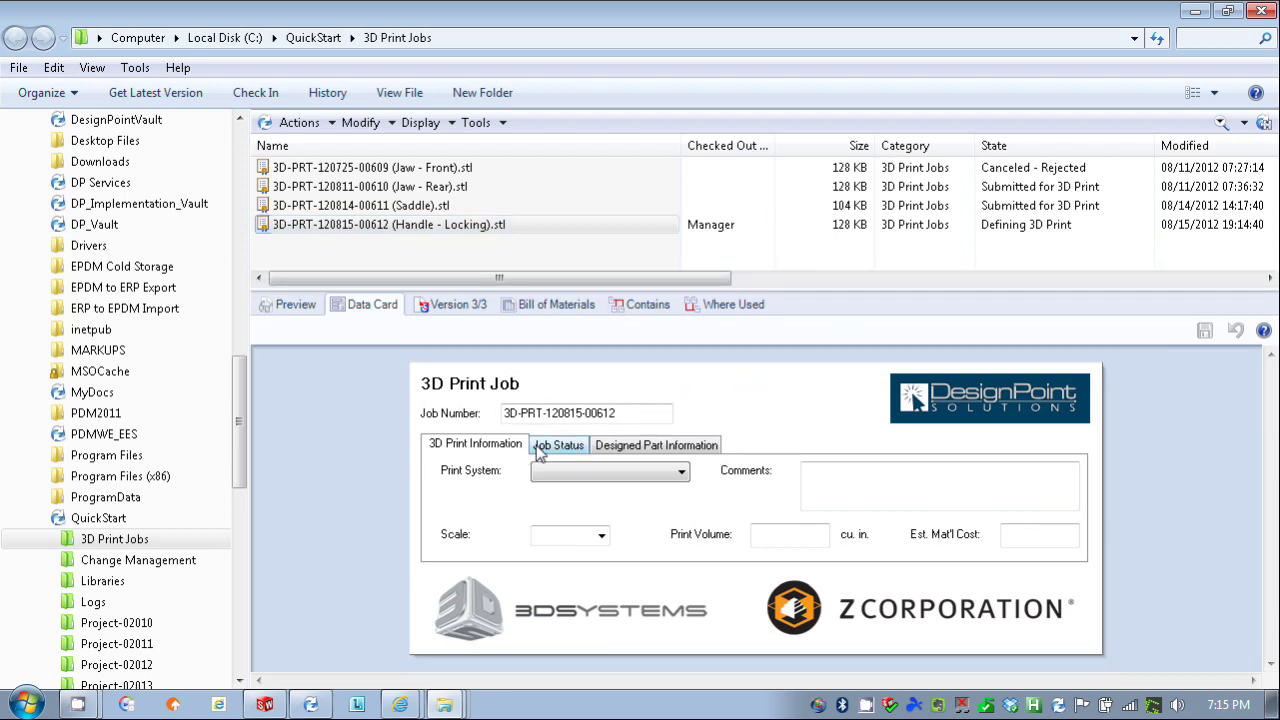
click(641, 447)
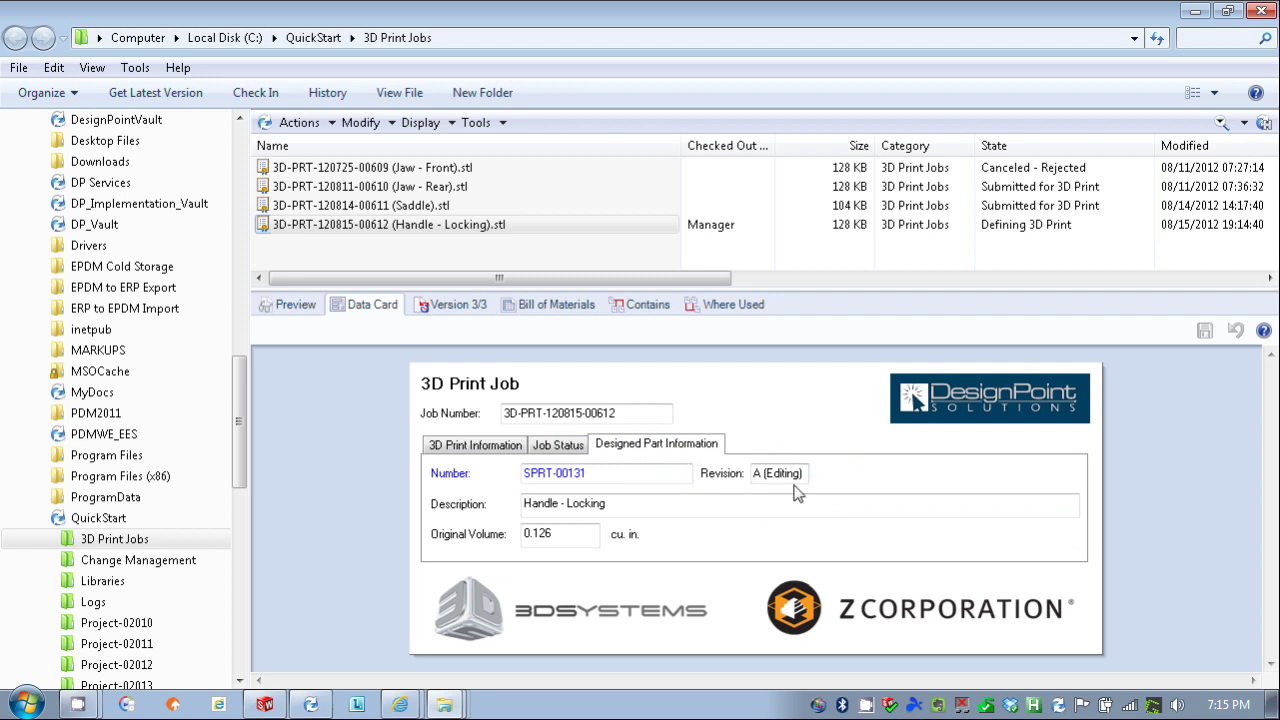
click(570, 448)
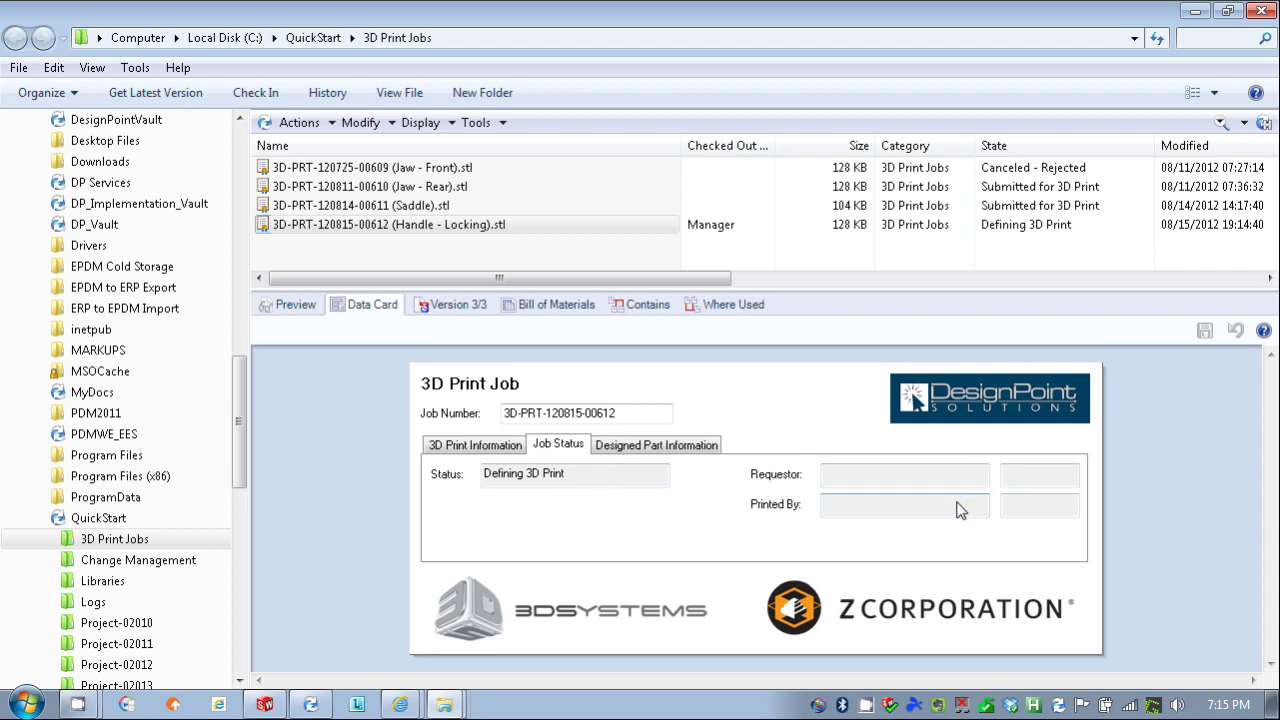
Step: Set the print job's print system to Z Corp and its scale to 1
click(462, 448)
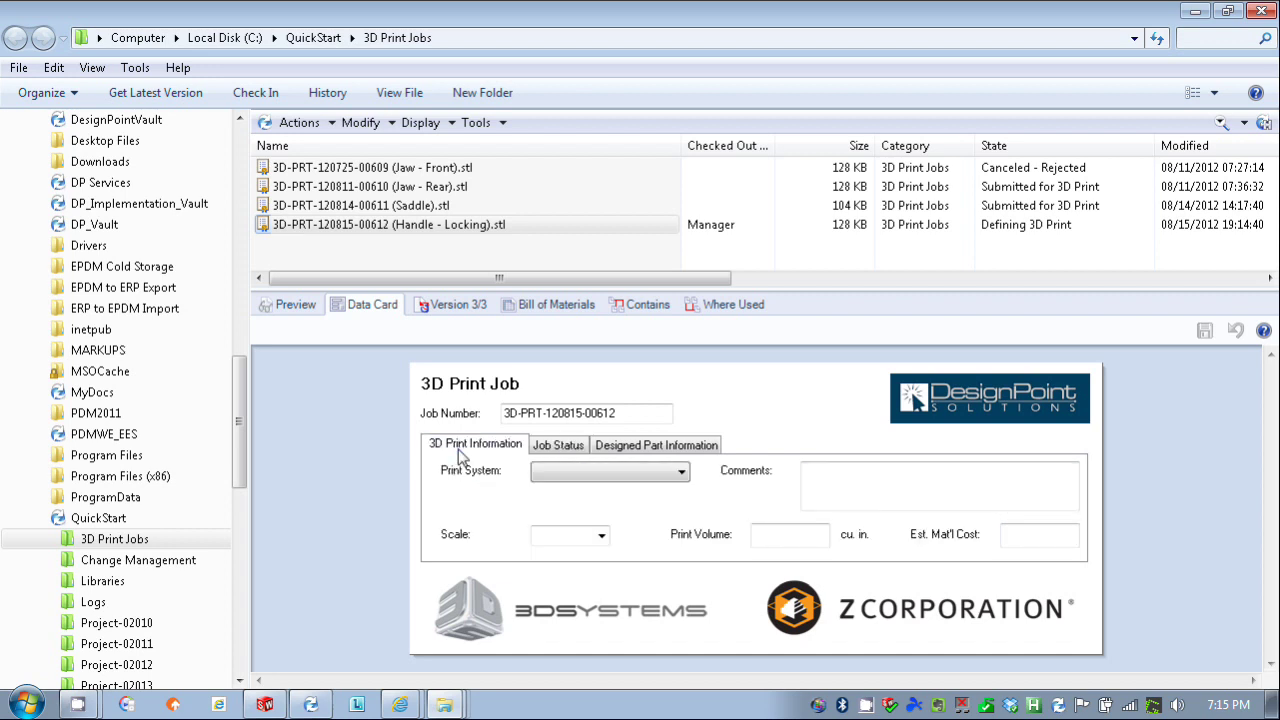
click(575, 482)
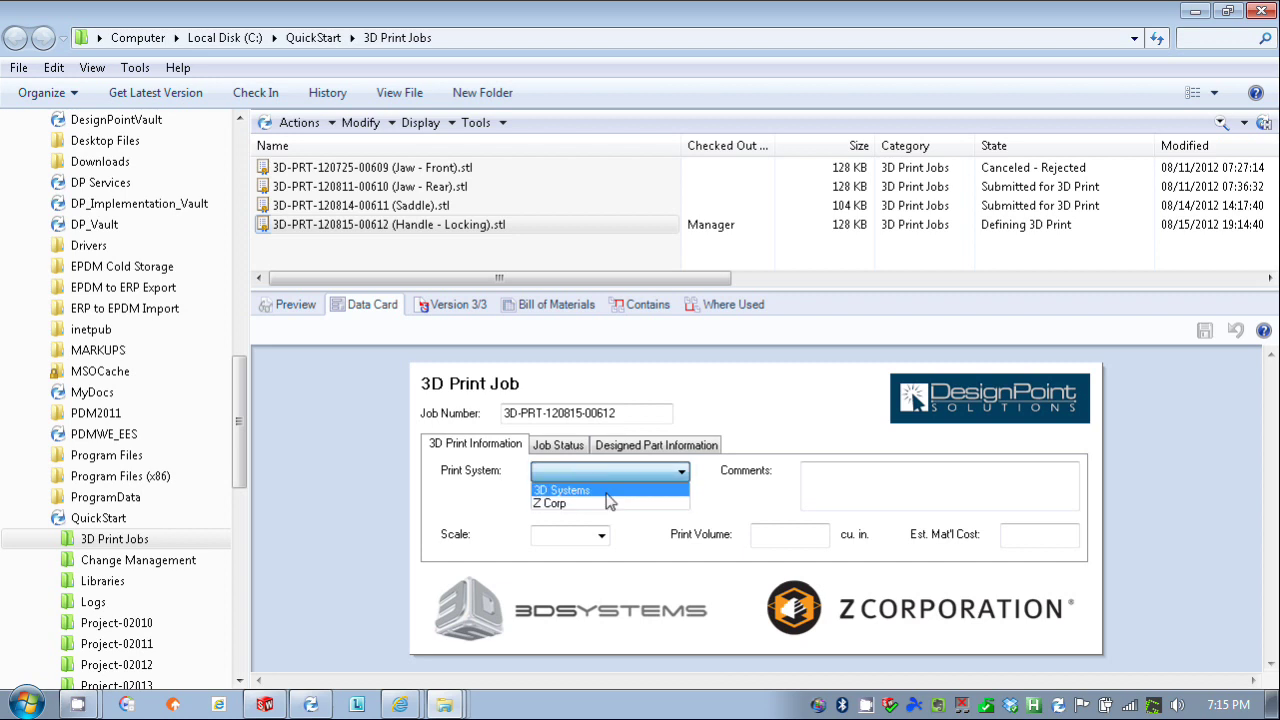
click(608, 491)
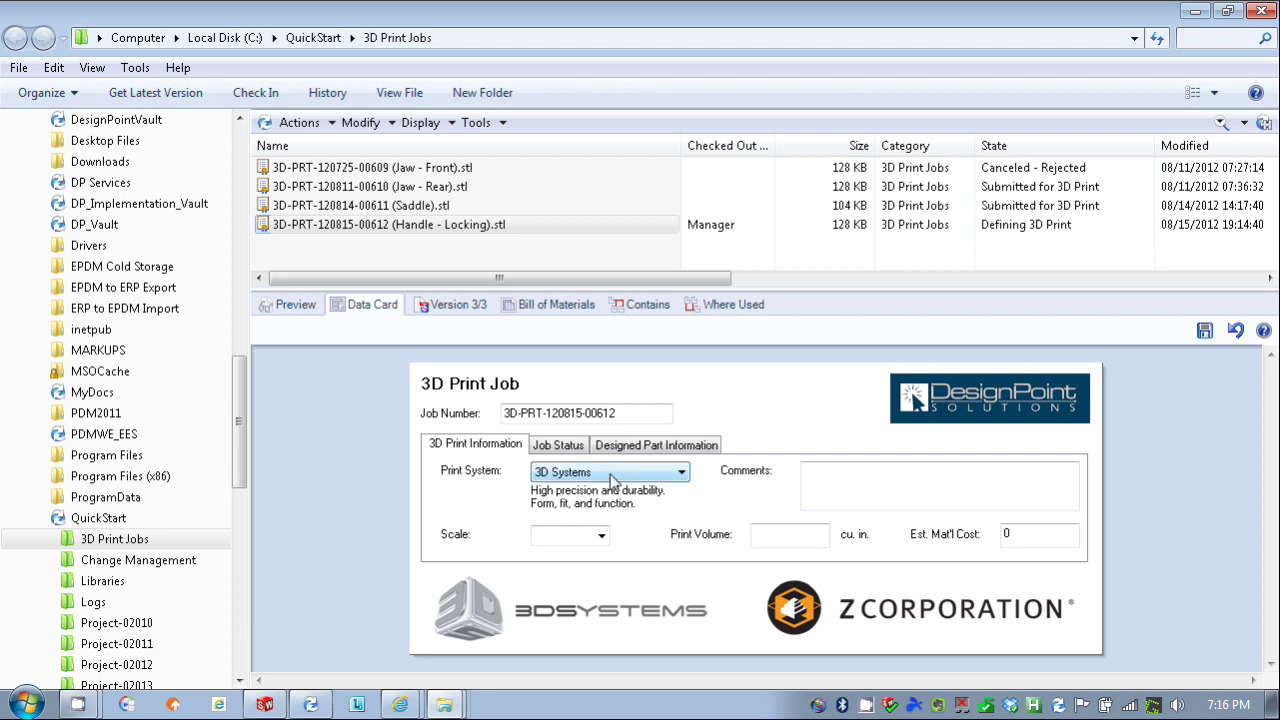
click(614, 478)
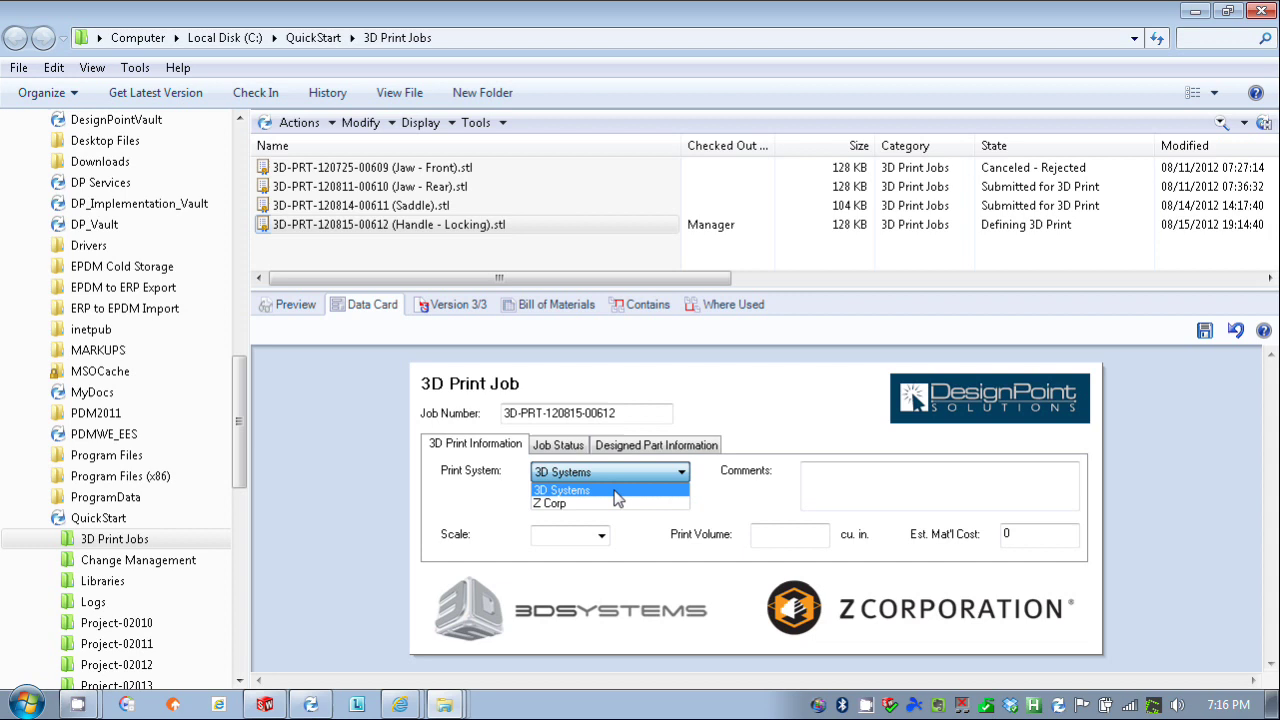
click(620, 499)
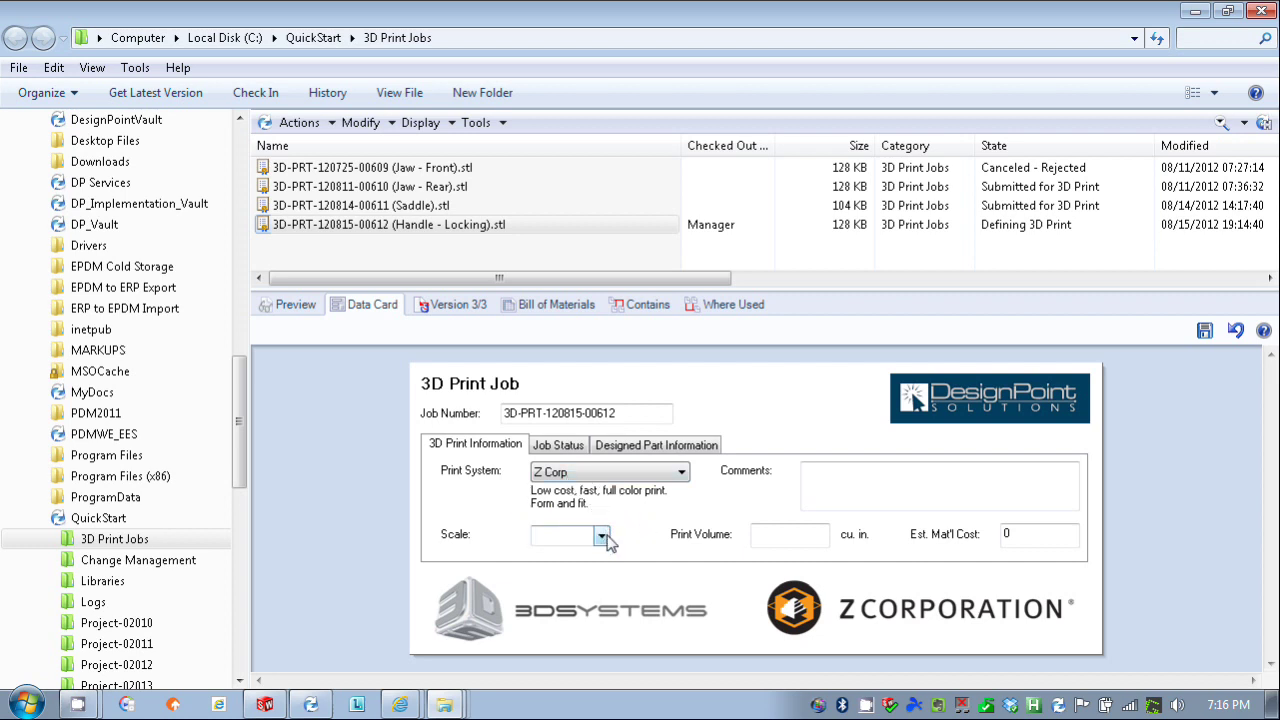
click(602, 537)
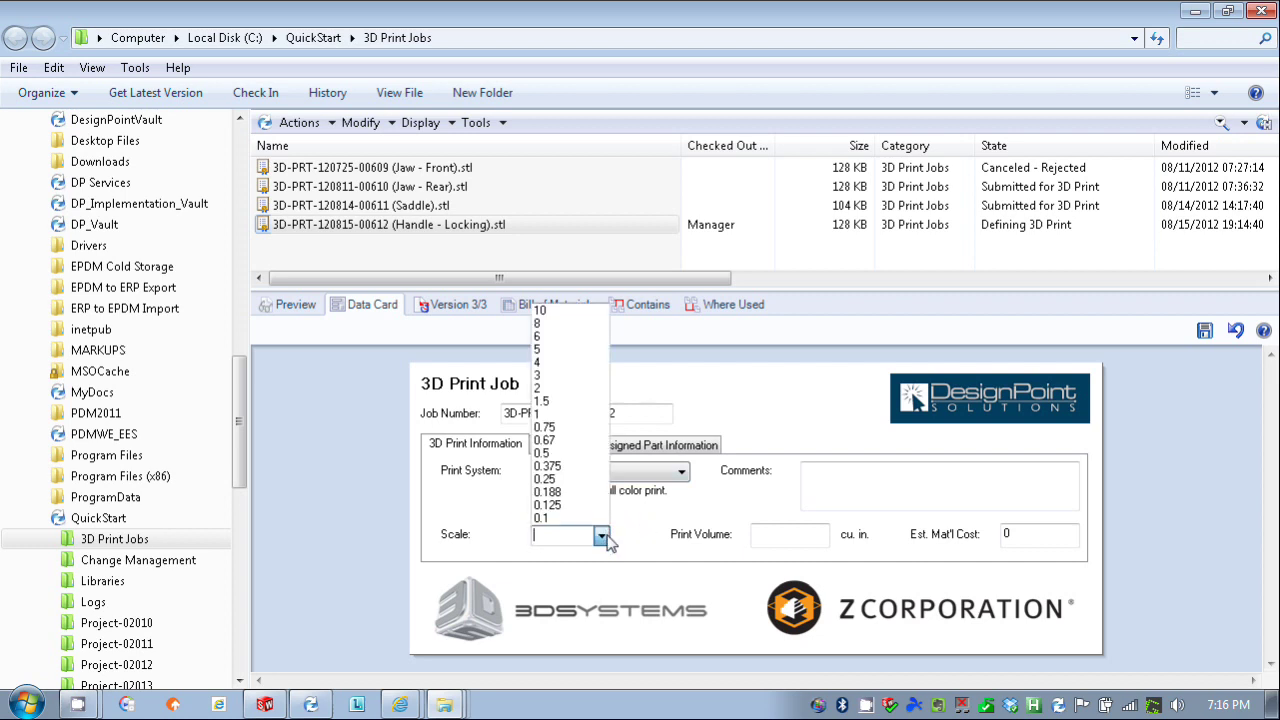
click(600, 418)
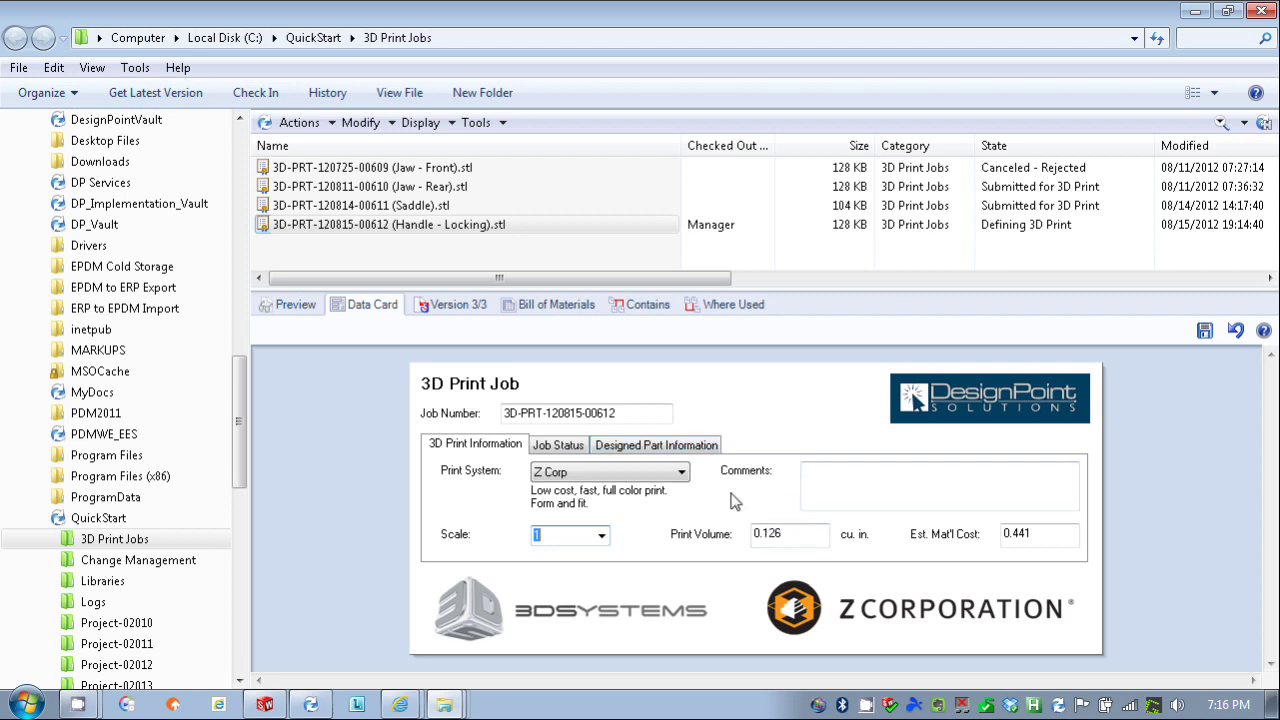
Step: Add the comment "Please print asap. Need NLT tomorrow." to the print job's data card and save the card
click(694, 446)
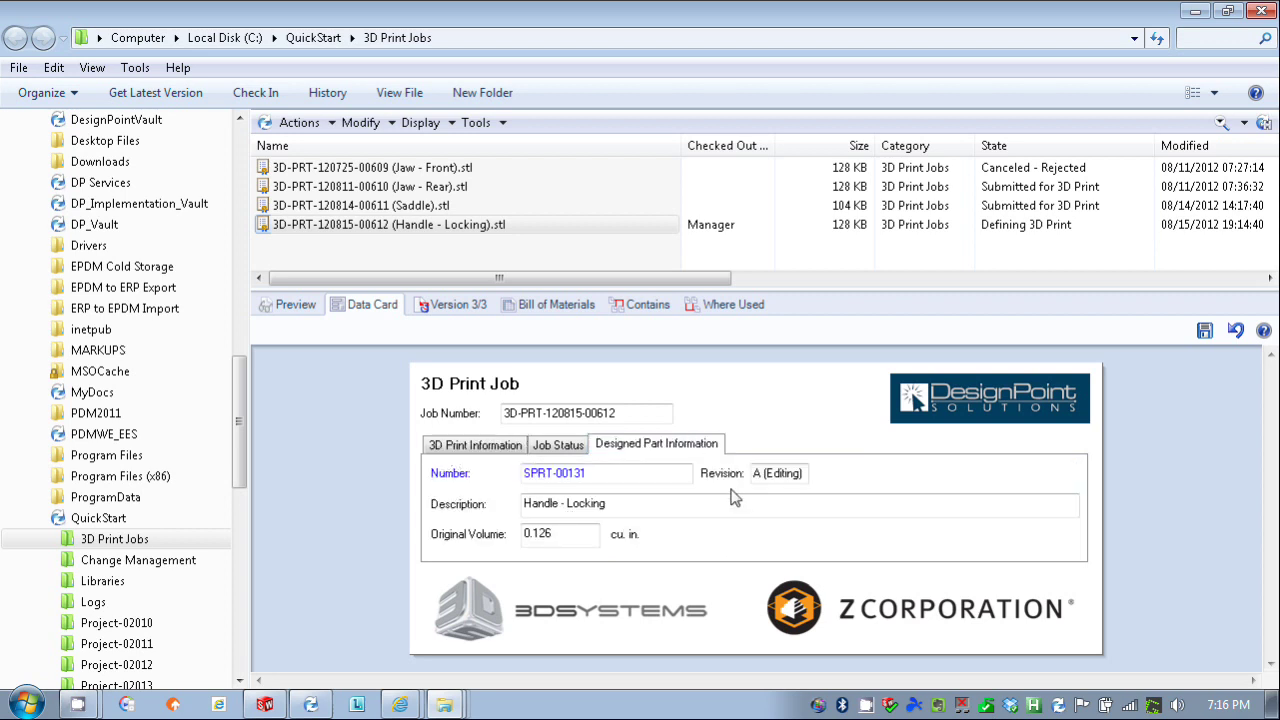
click(480, 445)
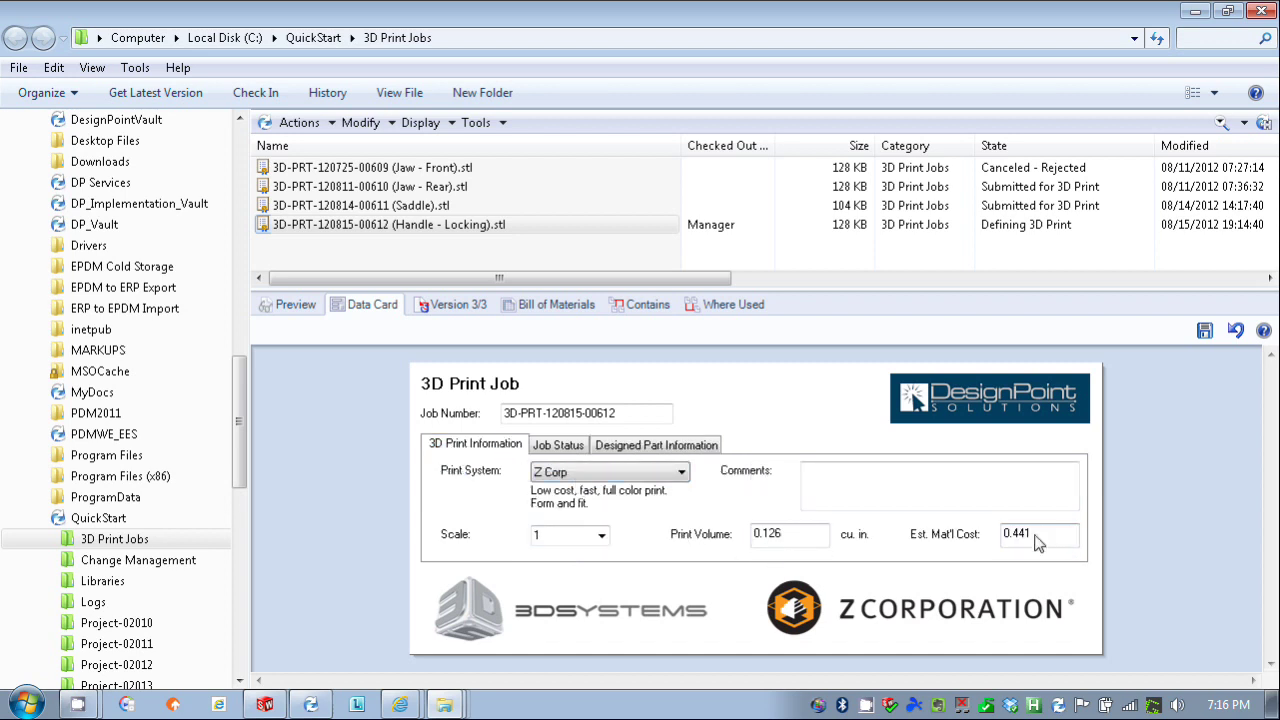
click(995, 489)
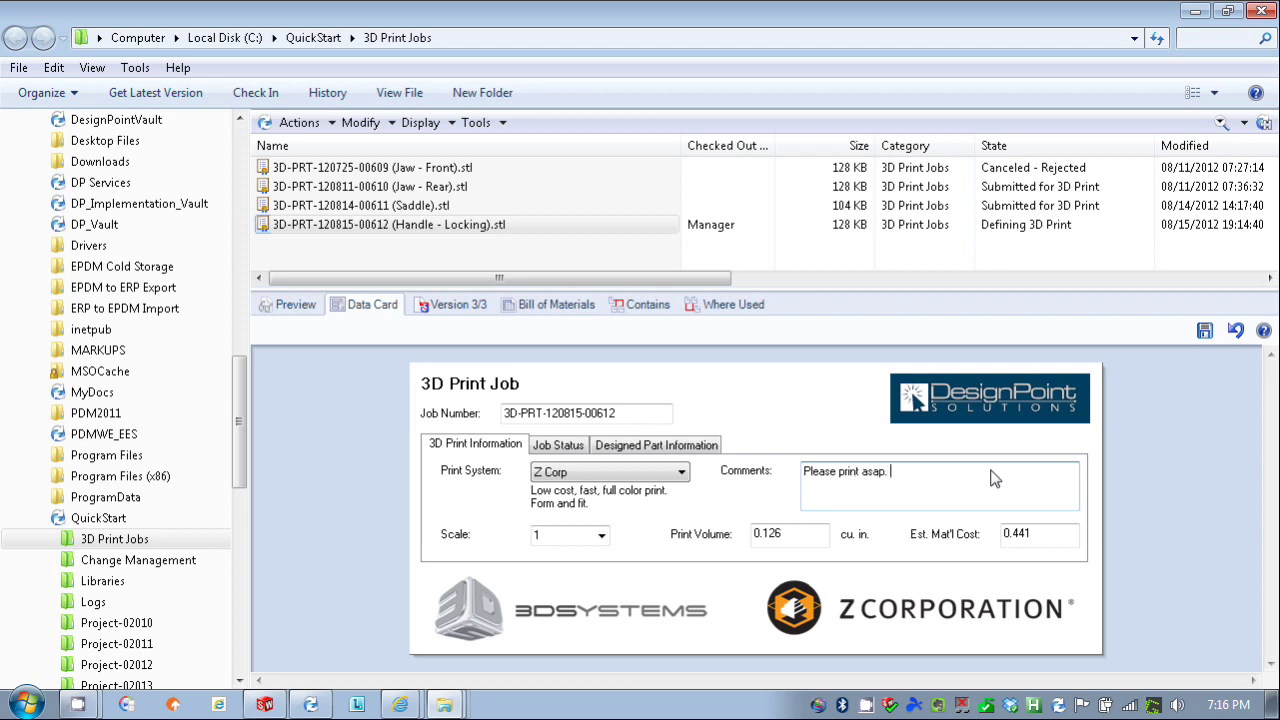
text(NLT tomorrow.)
right_click(397, 227)
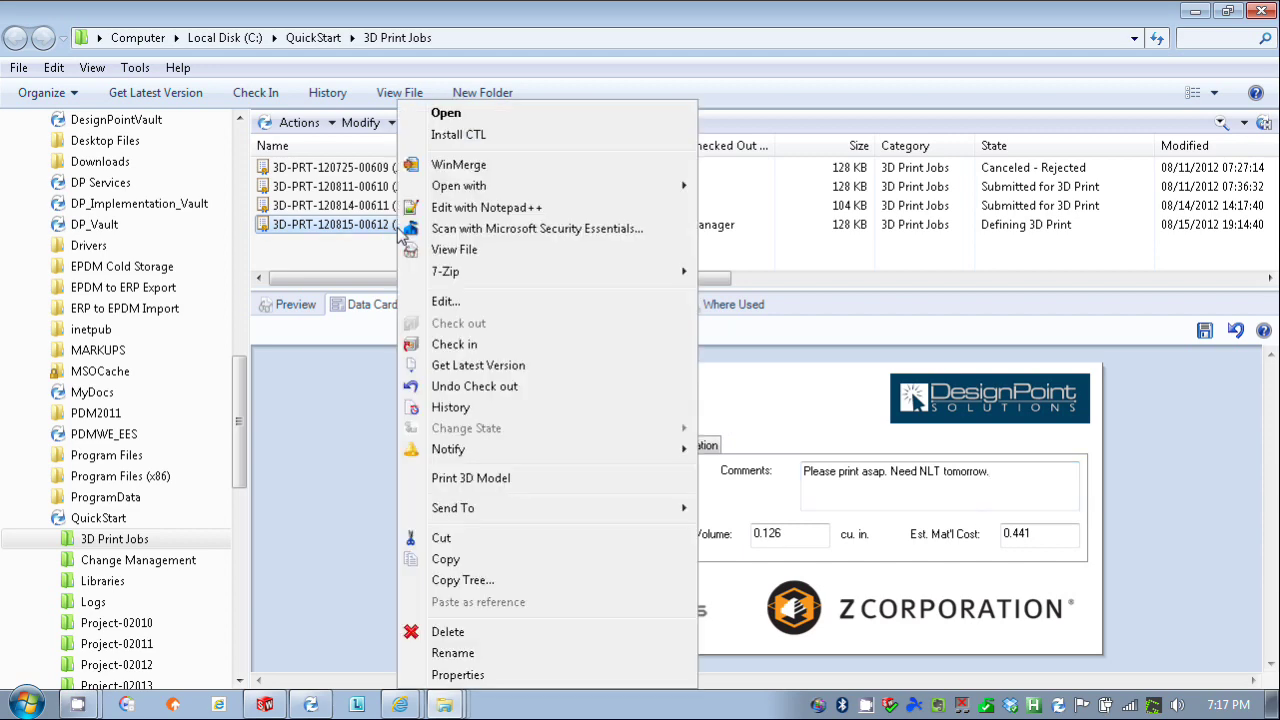
click(1201, 332)
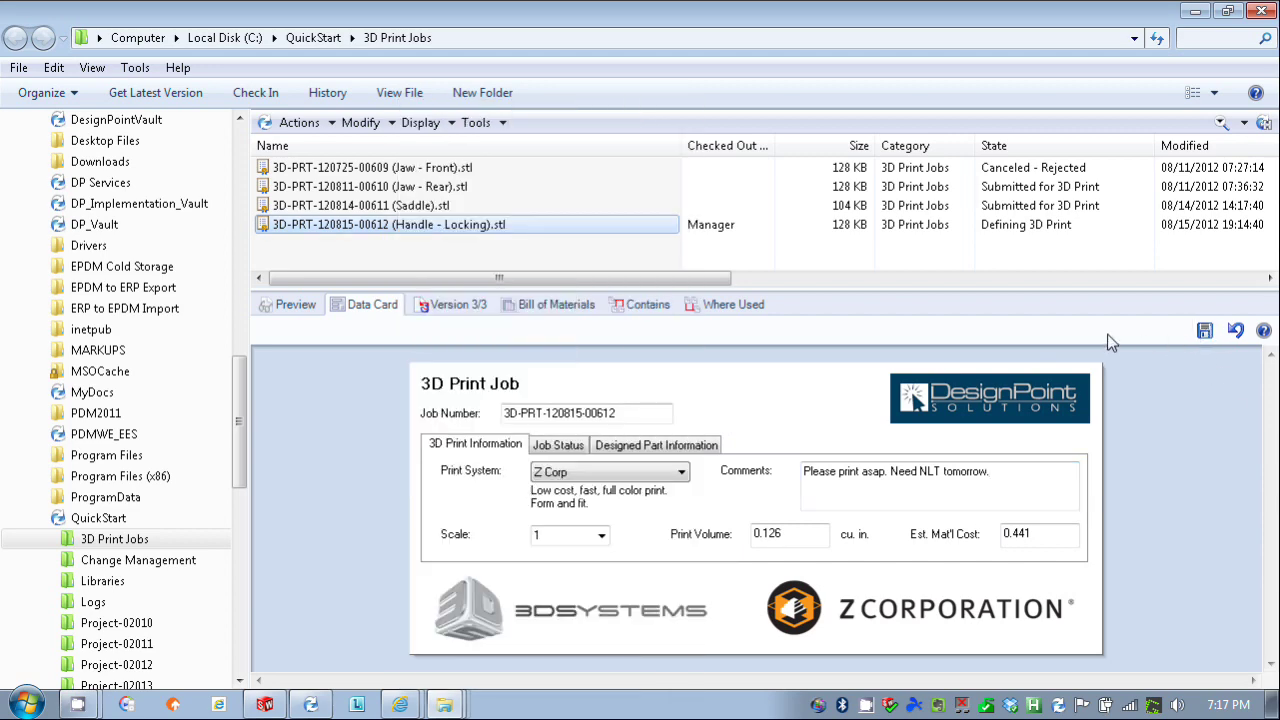
click(1205, 333)
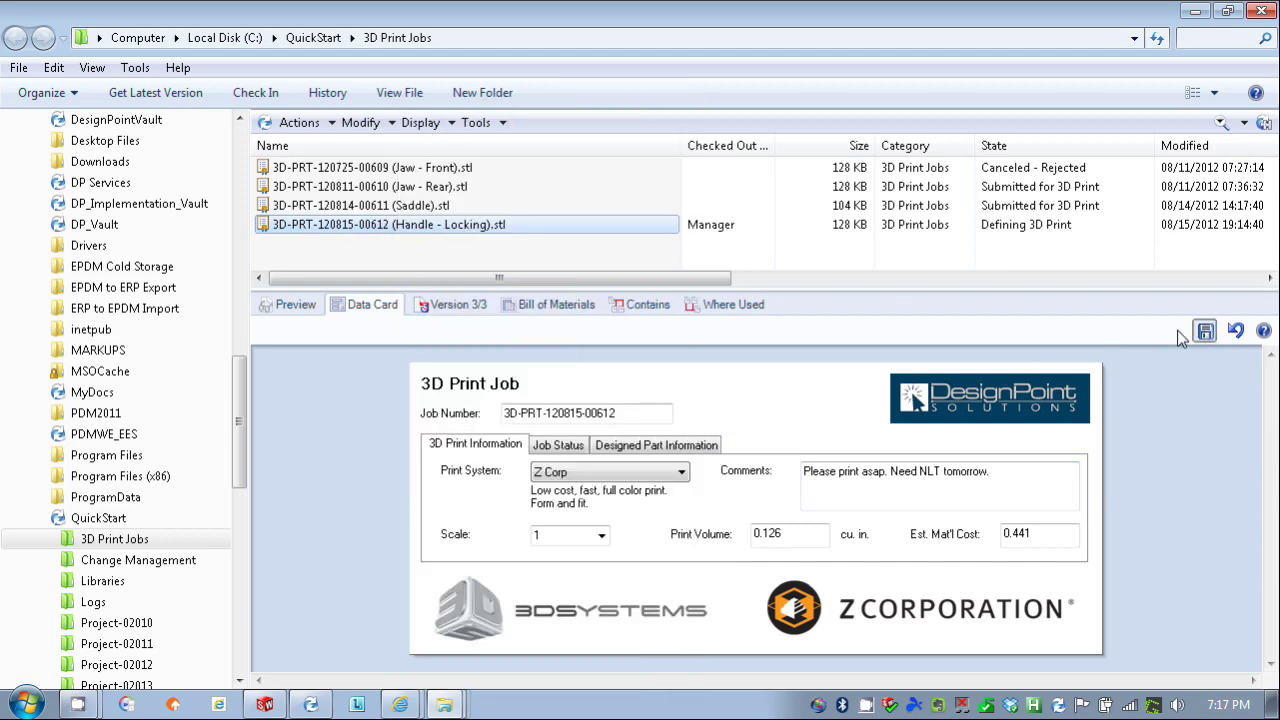
Step: Check in the Handle - Locking STL file without a comment
right_click(494, 226)
click(613, 345)
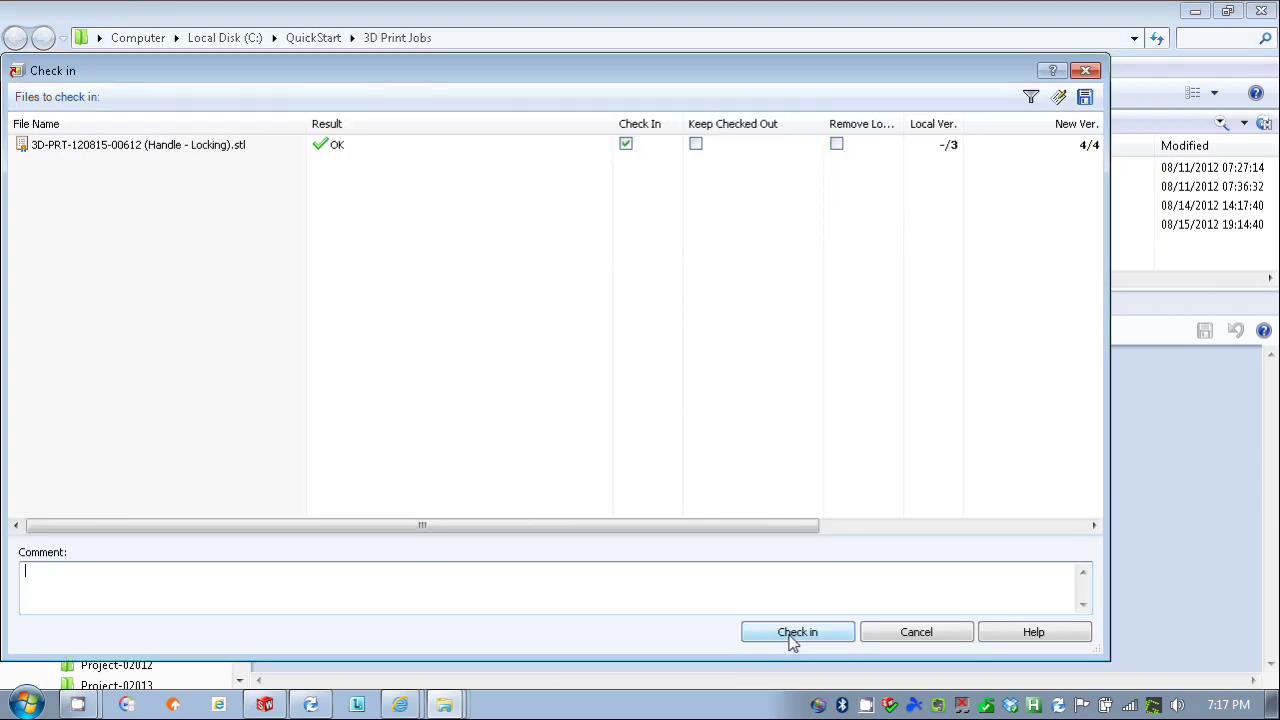
click(790, 634)
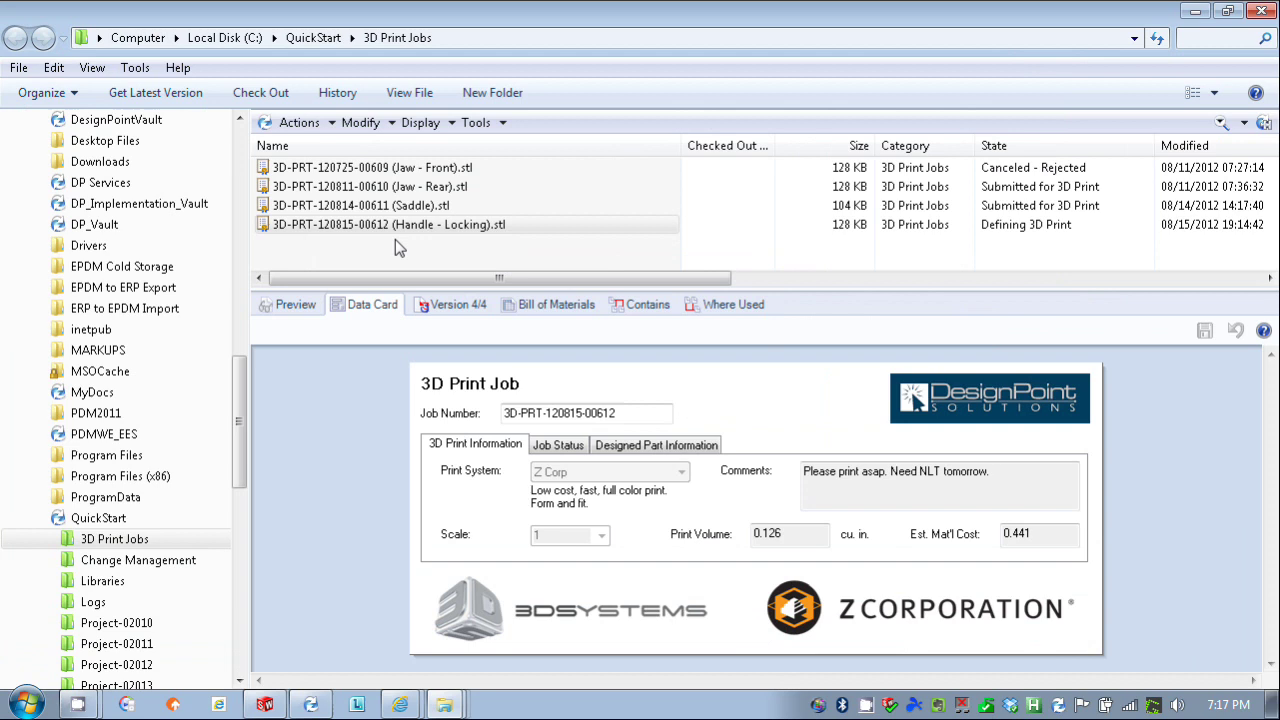
Step: Change the state of the Handle - Locking print job with the Submit for 3D Print transition
click(396, 225)
right_click(397, 225)
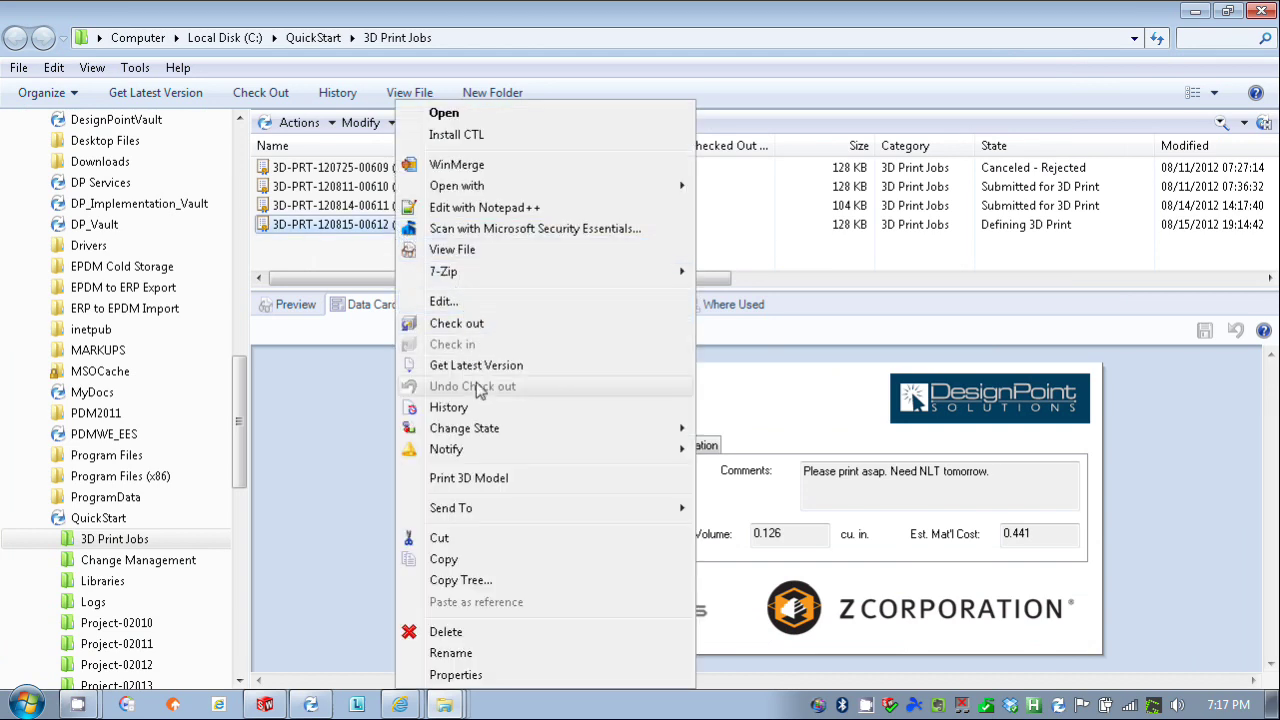
mouse_move(546, 434)
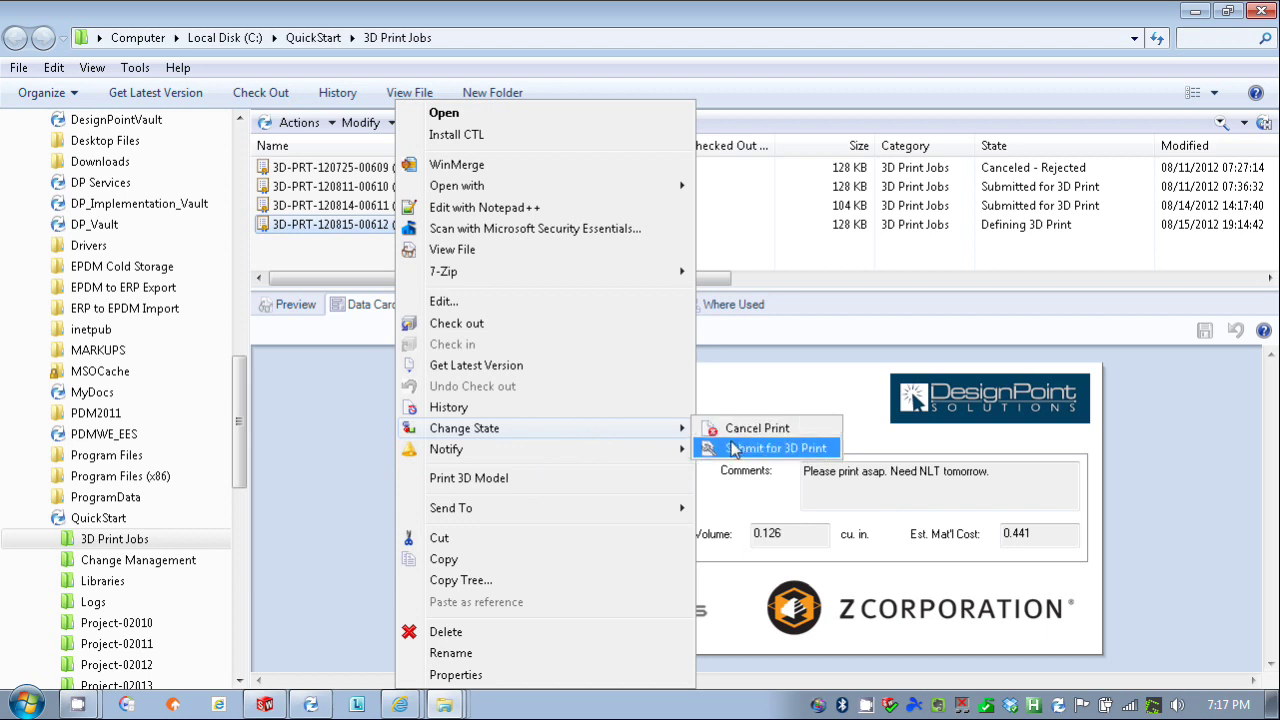
click(775, 448)
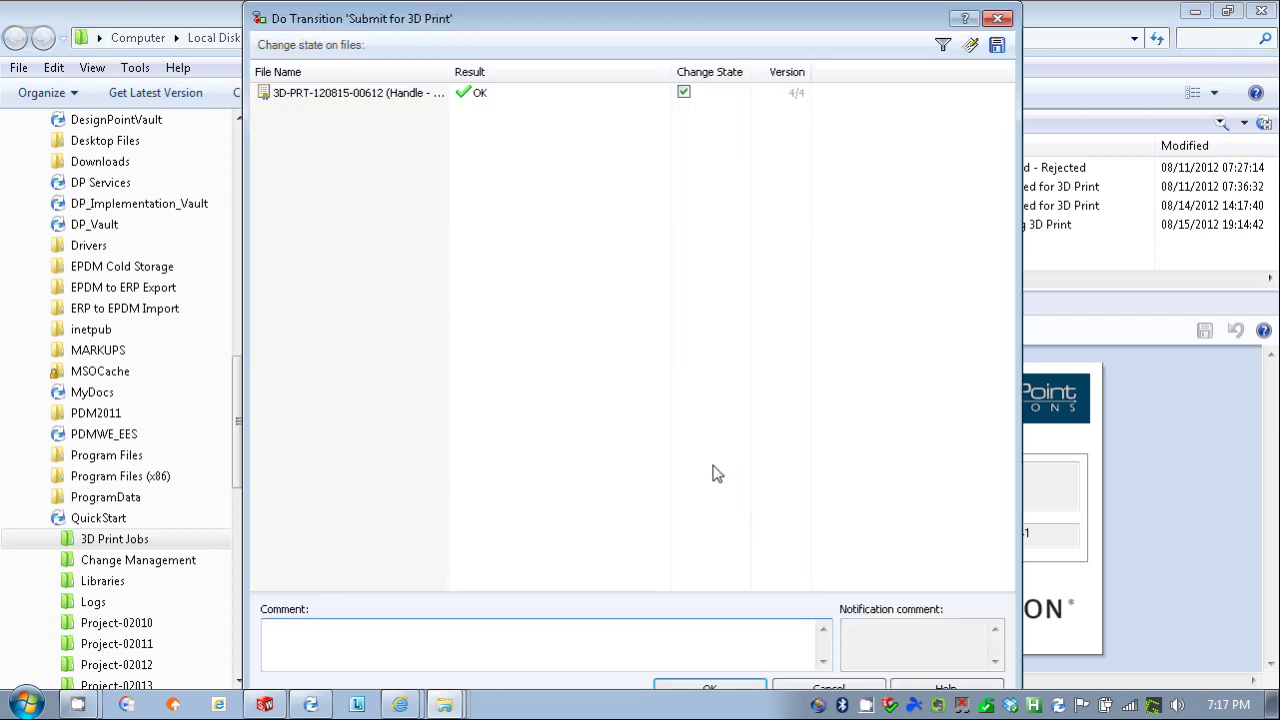
click(735, 688)
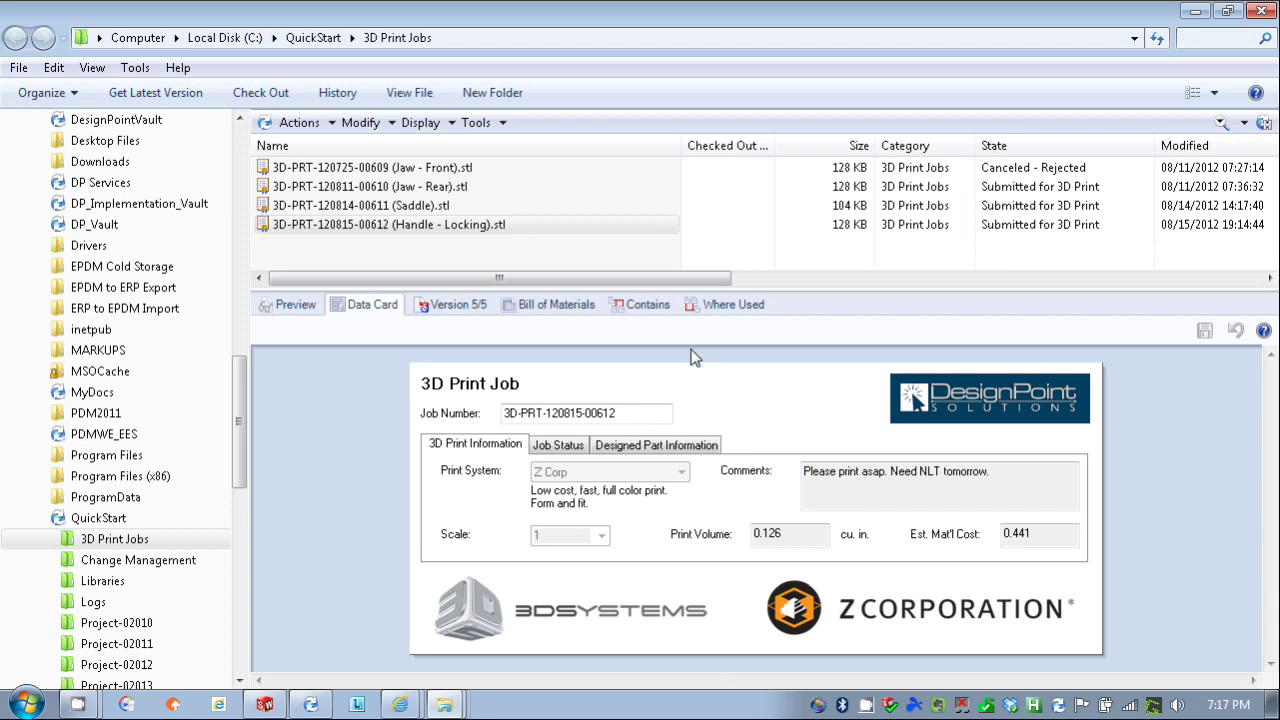
Step: Review the state changes available for the submitted Handle - Locking job, plus its part information and job status
right_click(497, 224)
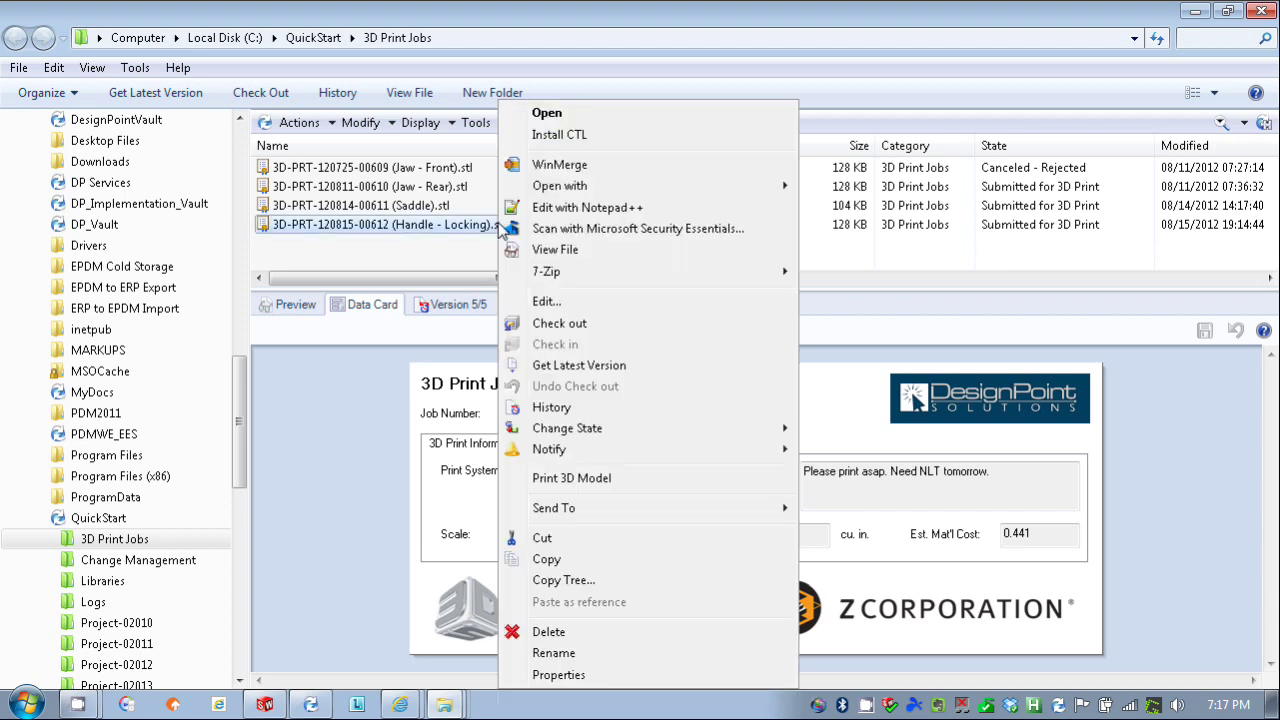
mouse_move(665, 431)
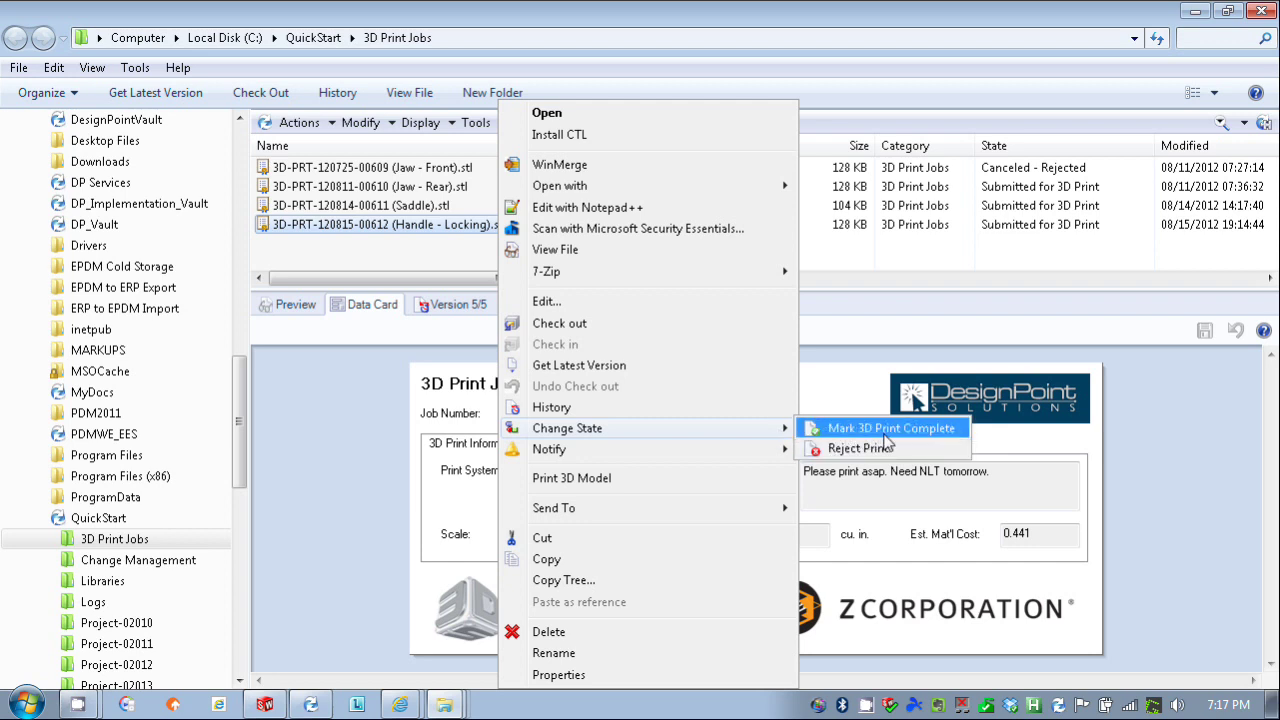
click(855, 390)
click(692, 447)
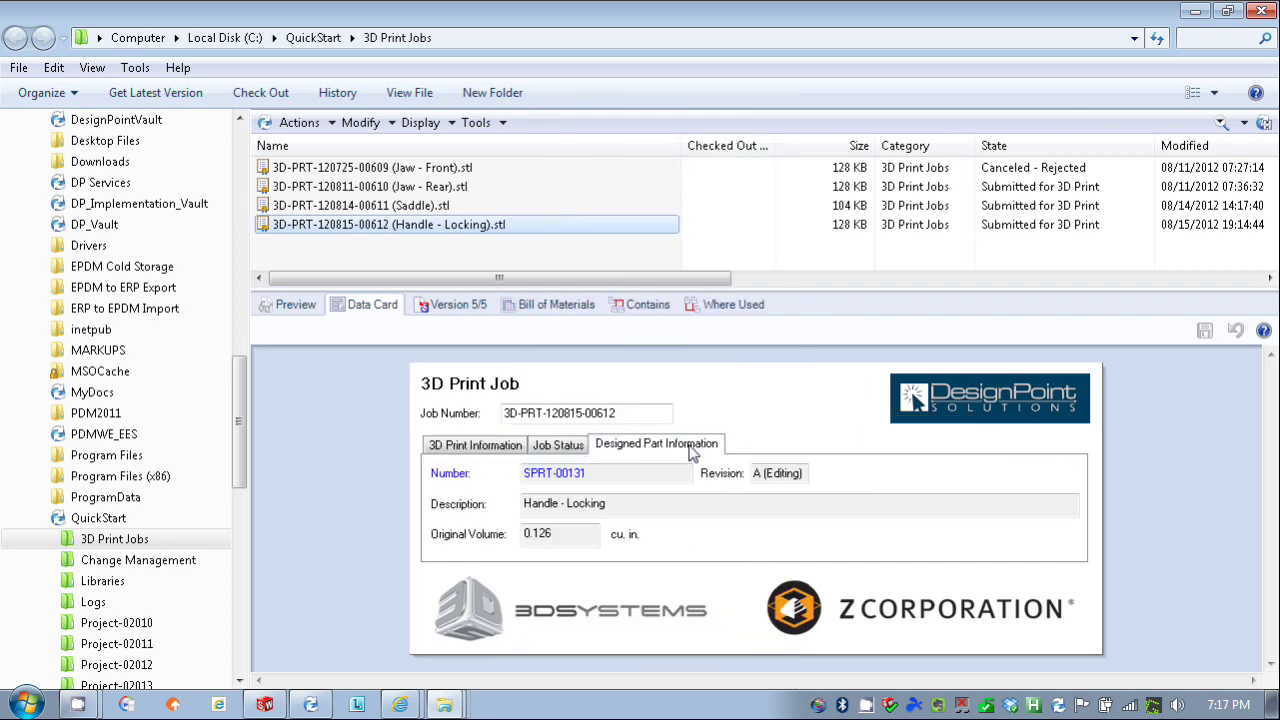
click(563, 444)
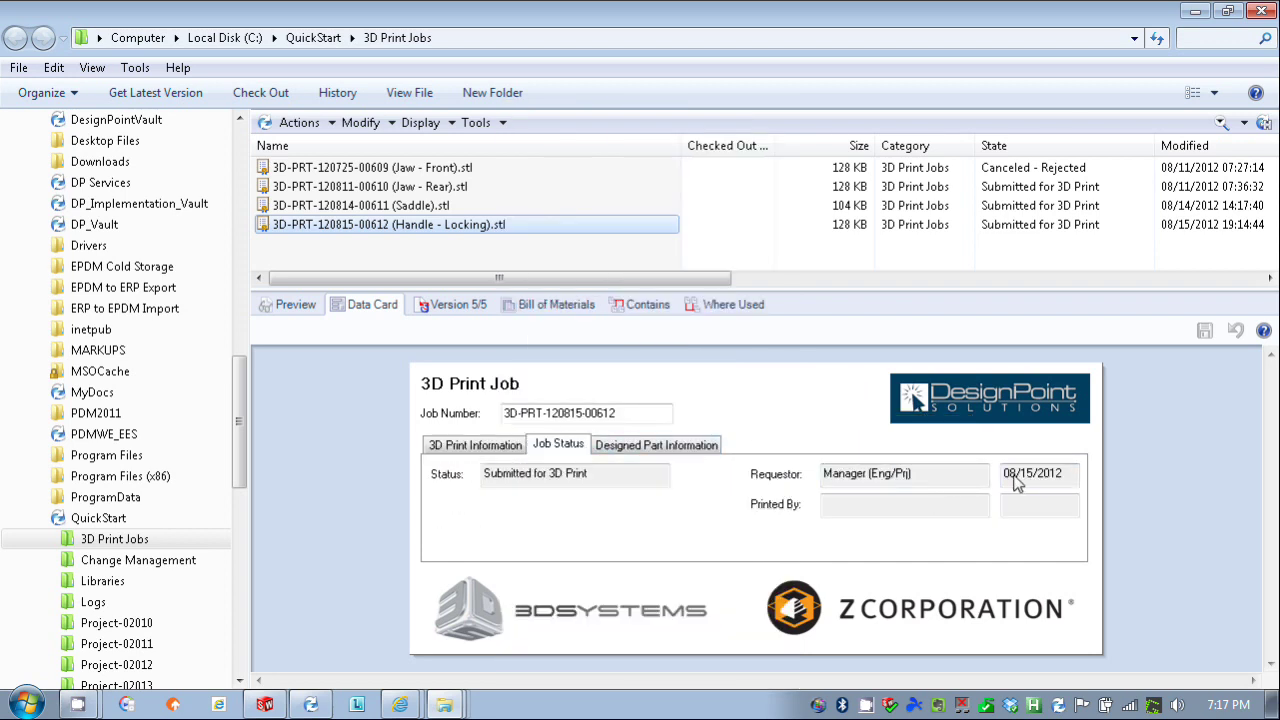